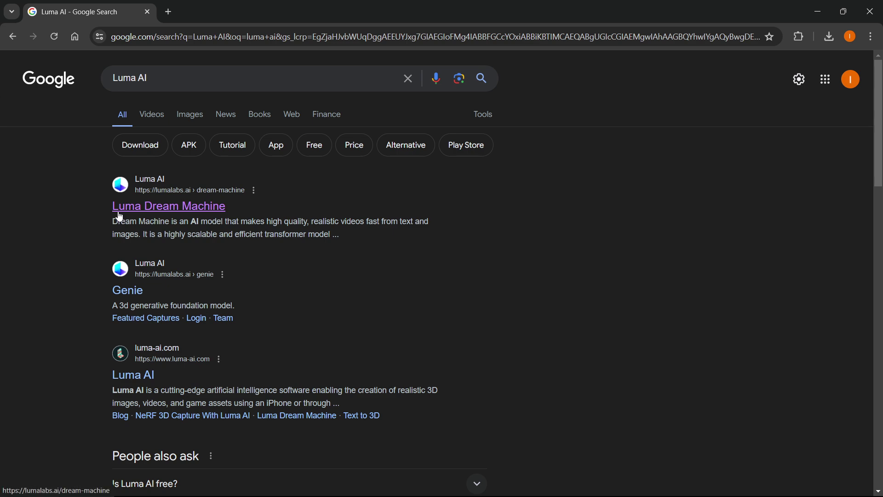
# Open Dream Machine via TRY NOW and sign in with Google, approving access to lumalabs.ai.
pyautogui.click(161, 211)
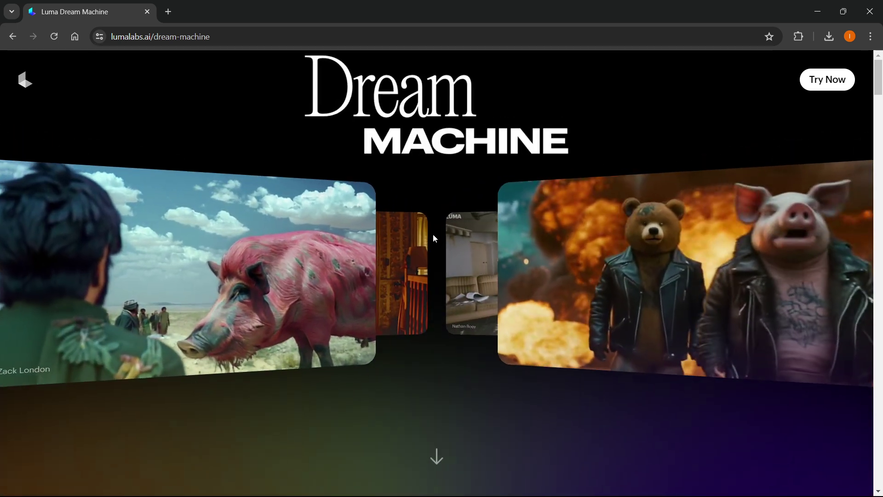
pyautogui.scroll(-10, 440, 226)
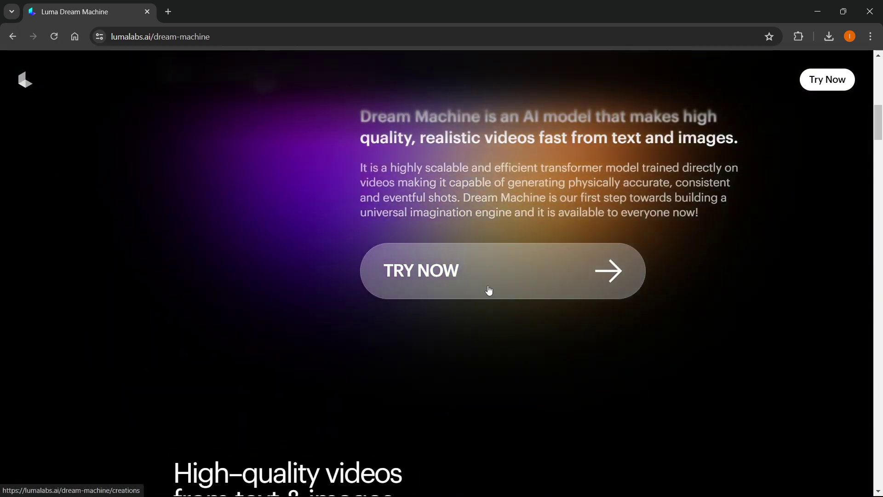
pyautogui.scroll(1, 489, 291)
pyautogui.click(461, 336)
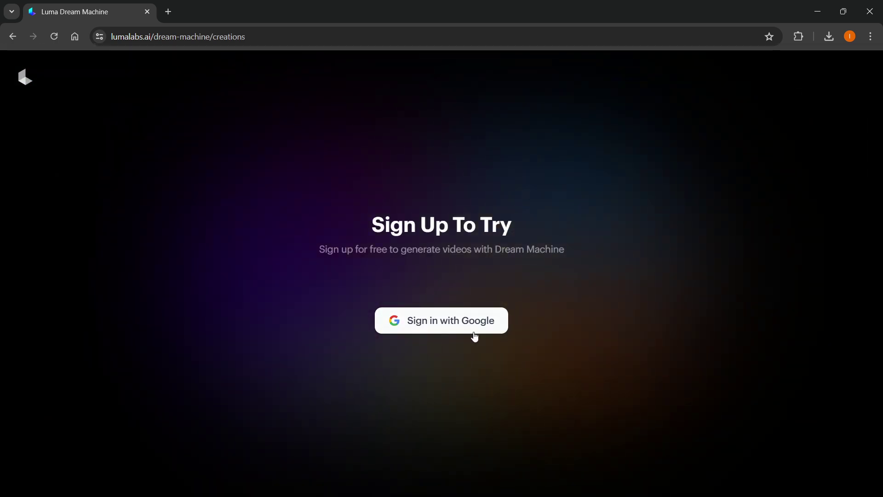
pyautogui.click(449, 327)
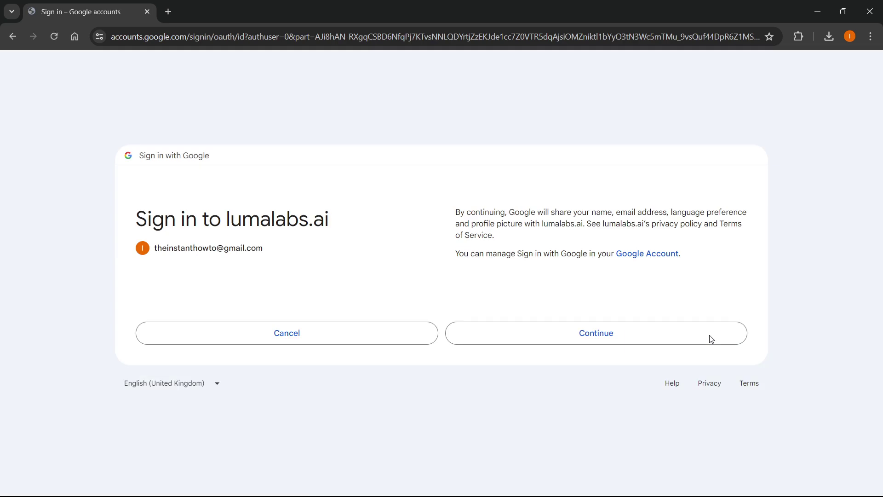
pyautogui.click(565, 333)
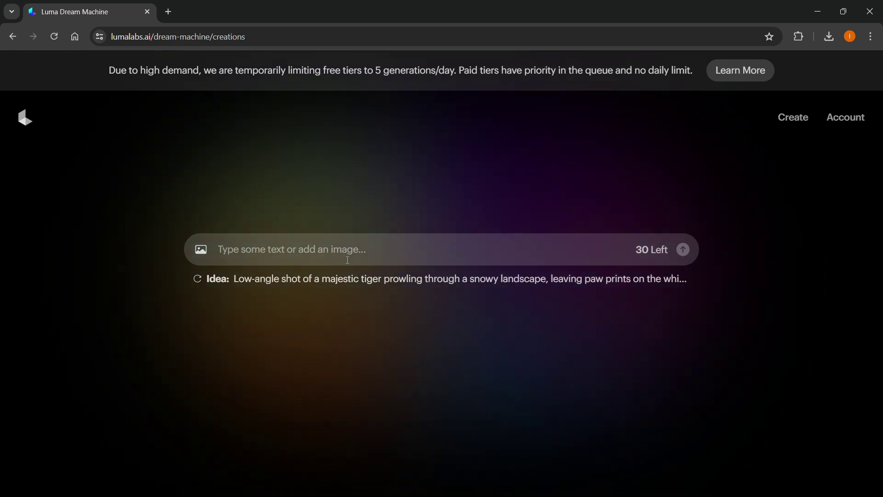
# Fill the prompt with the suggested low-angle idea of a tiger prowling through snow.
pyautogui.click(296, 242)
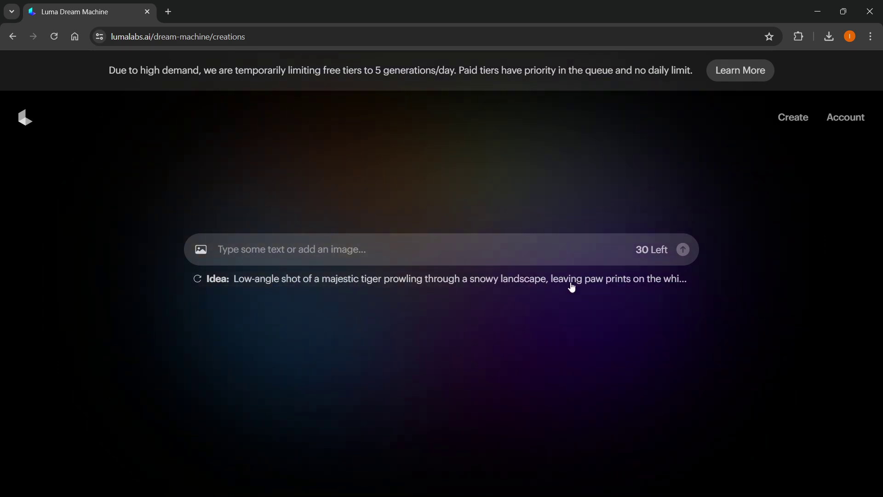
pyautogui.click(638, 282)
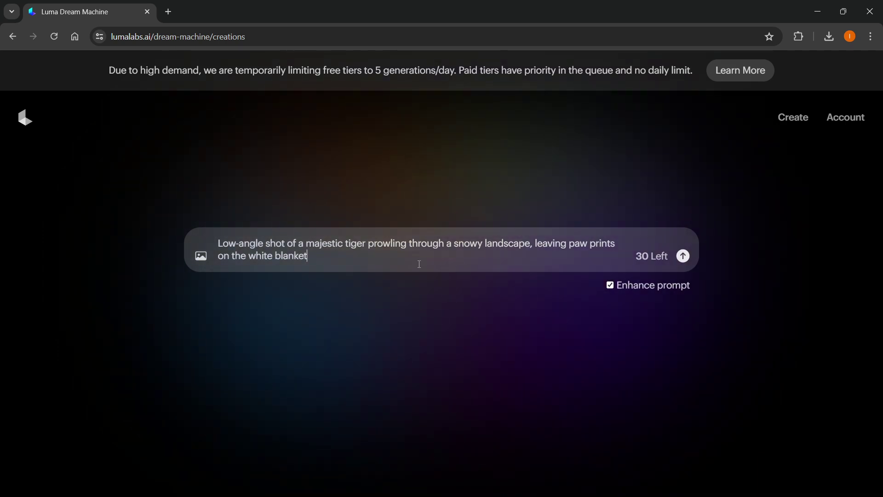
# Attach the Firefly tiger-on-a-hill image from Downloads as the prompt's start frame.
pyautogui.click(200, 255)
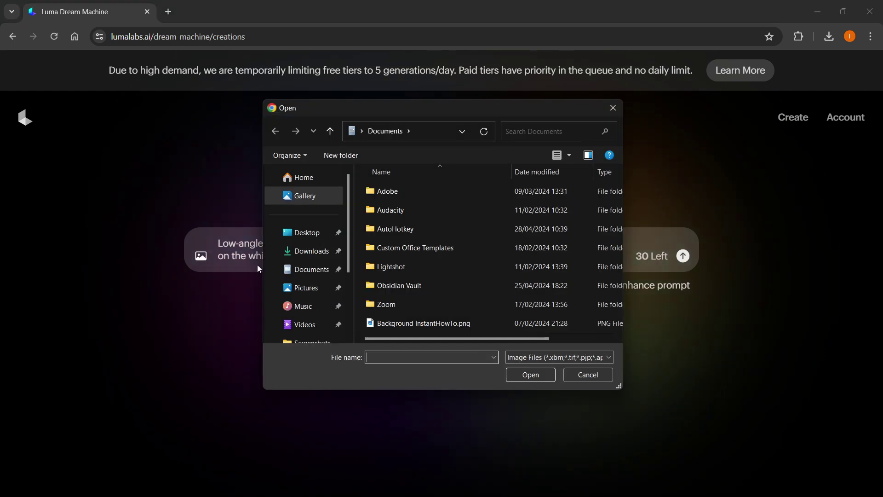
pyautogui.click(315, 251)
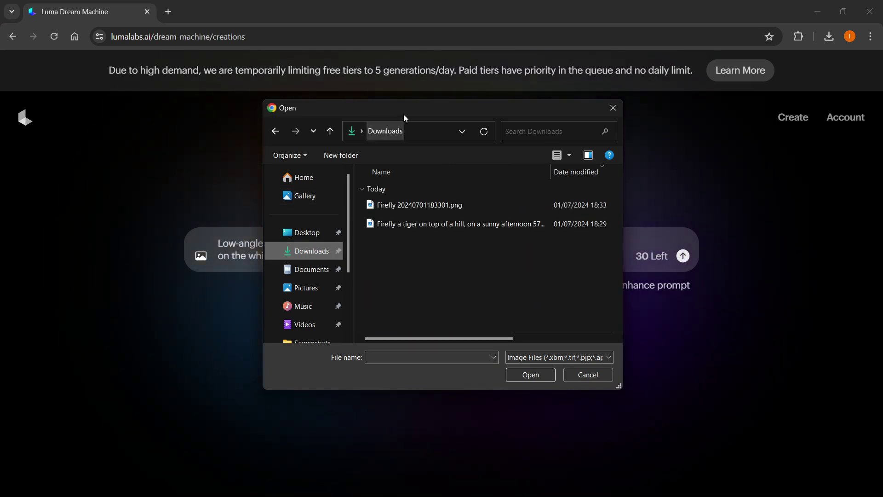
pyautogui.moveTo(405, 115); pyautogui.dragTo(546, 94)
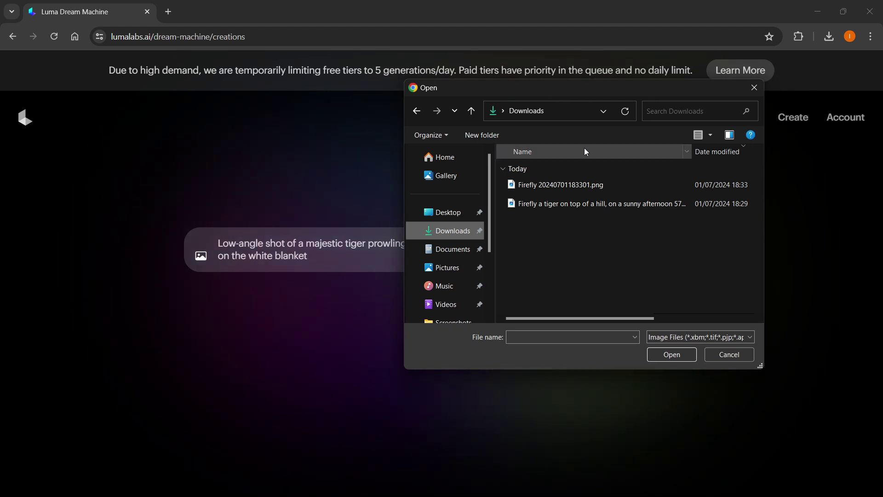
pyautogui.click(562, 203)
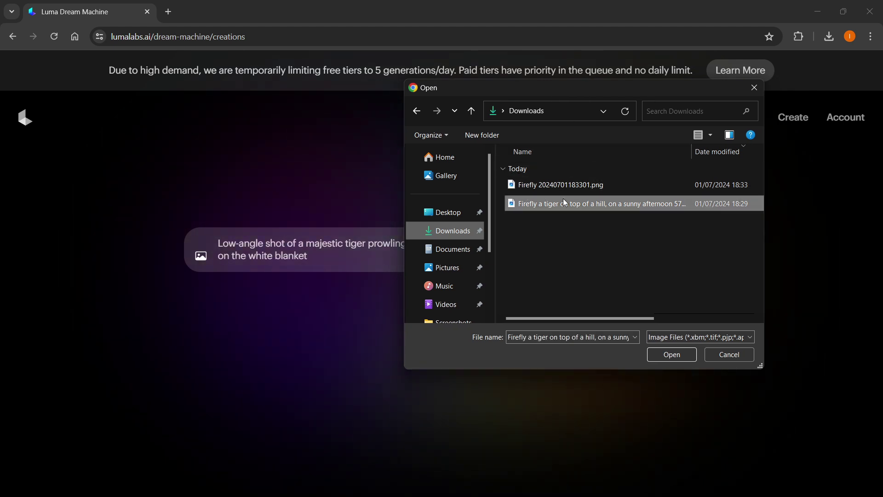
pyautogui.click(671, 355)
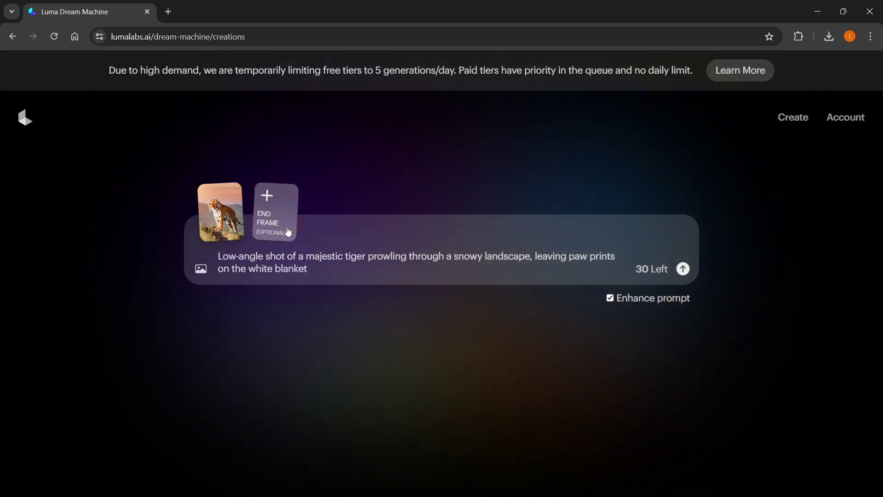
pyautogui.moveTo(212, 231)
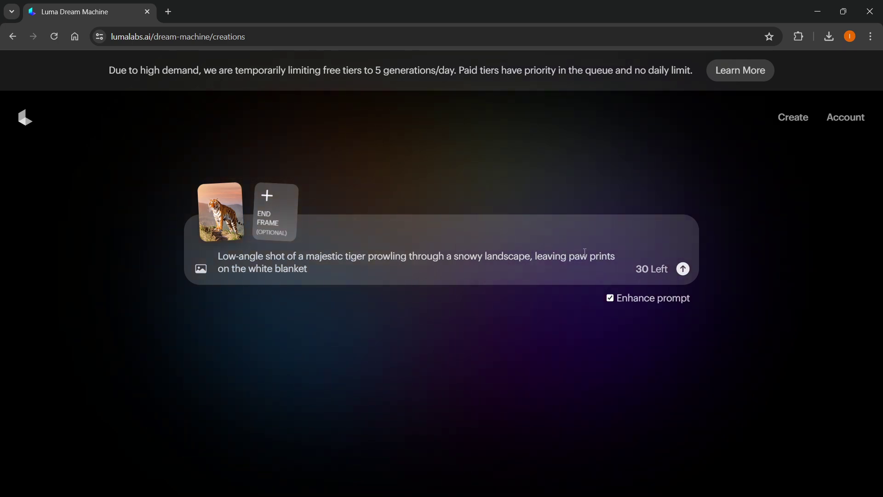
# Submit the tiger prompt with its start image for generation.
pyautogui.click(683, 269)
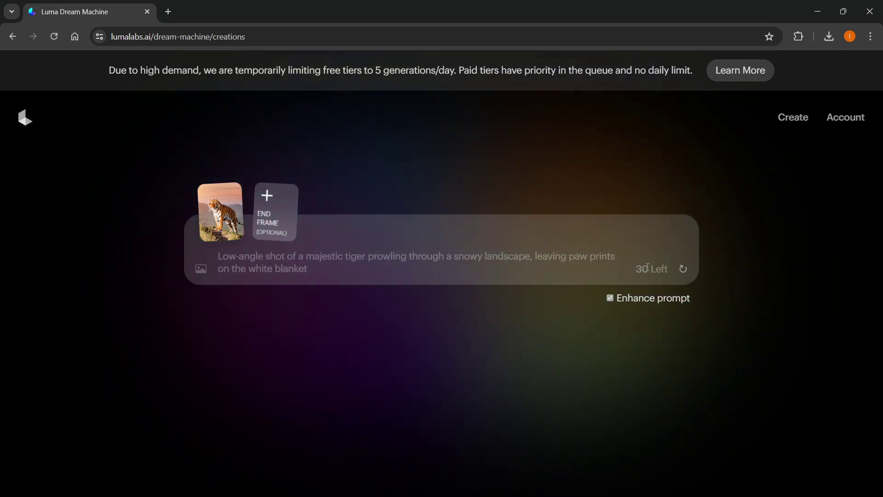
pyautogui.moveTo(634, 269); pyautogui.dragTo(638, 215)
pyautogui.click(568, 191)
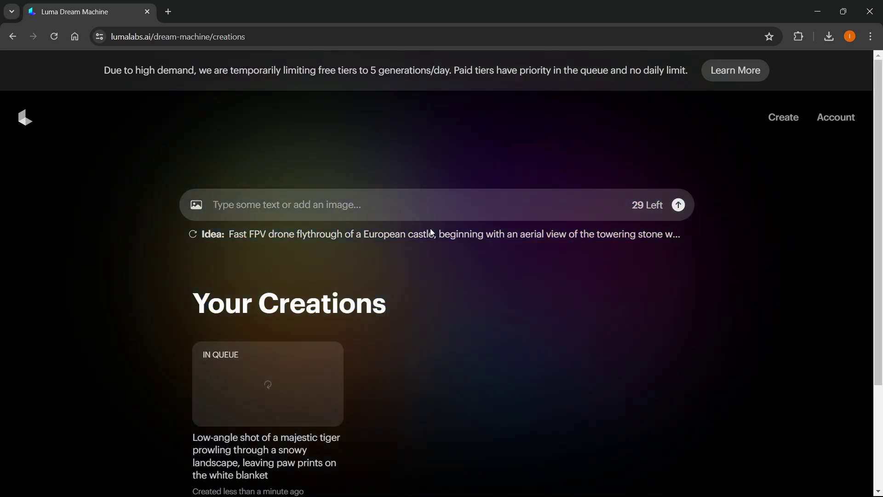
# Scroll Your Creations to confirm the tiger video is queued, with 29 generations left.
pyautogui.scroll(-3, 209, 249)
pyautogui.scroll(1, 208, 248)
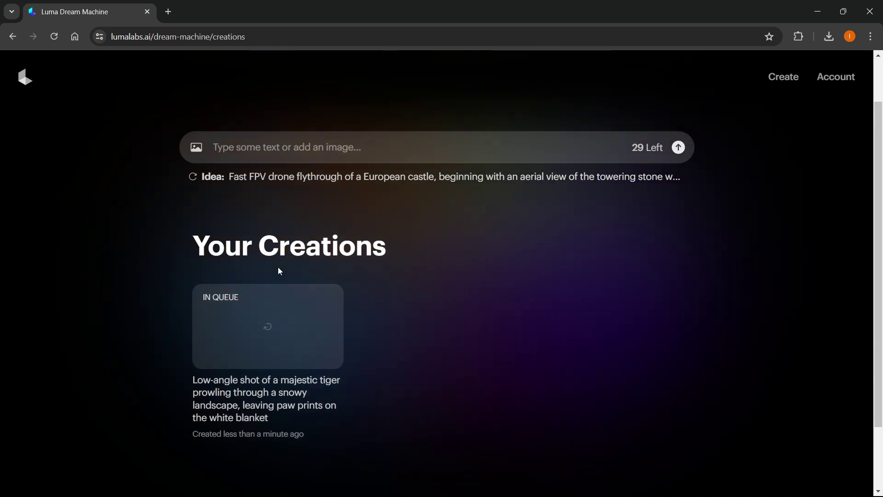
pyautogui.scroll(-1, 378, 291)
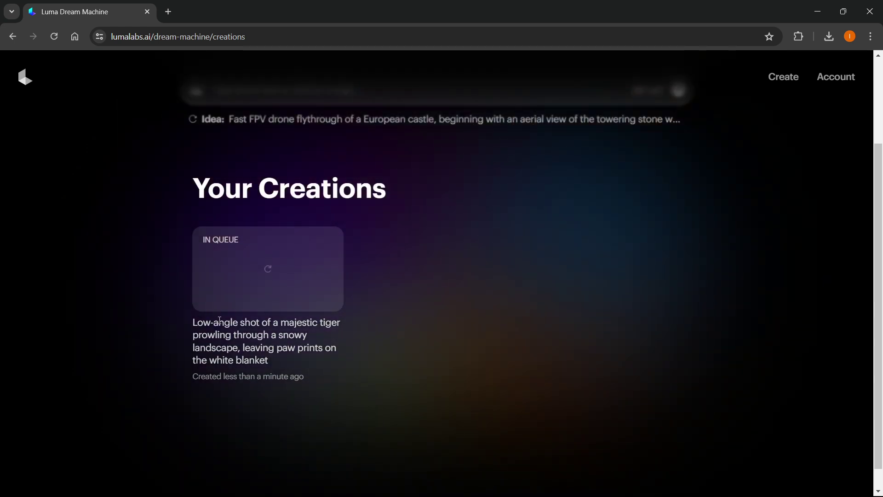
pyautogui.scroll(-1, 241, 265)
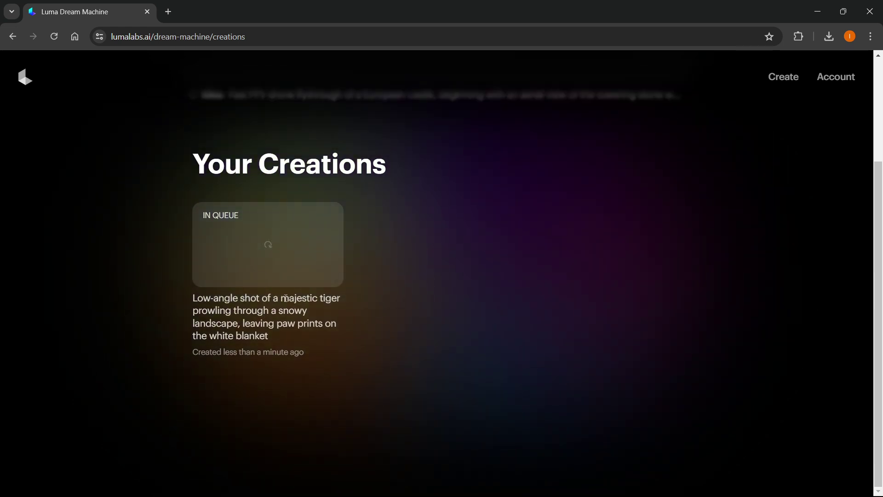
pyautogui.scroll(1, 286, 297)
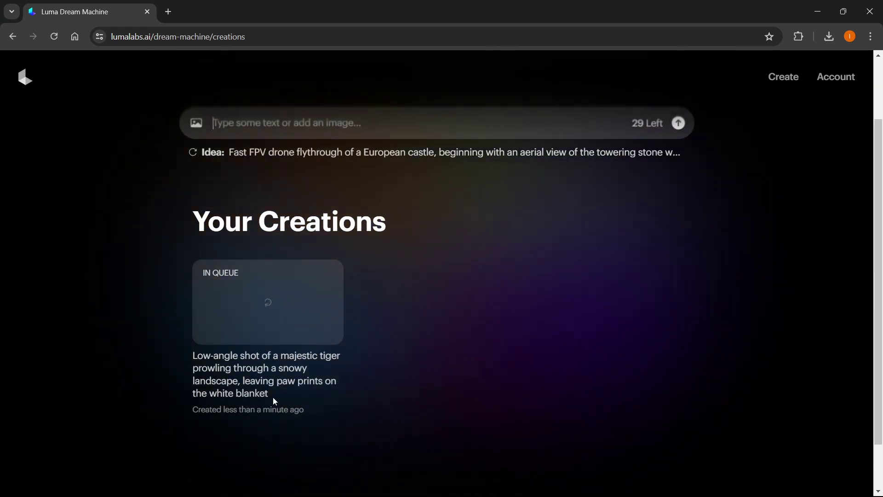
pyautogui.scroll(1, 273, 395)
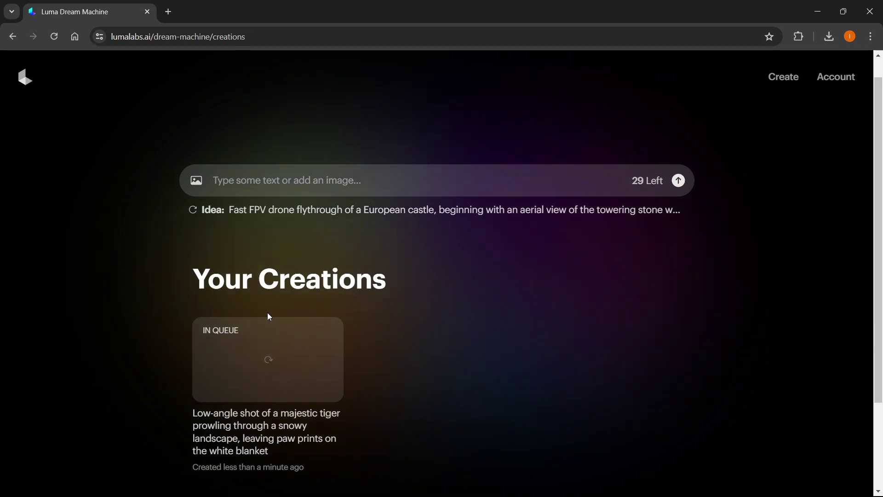
pyautogui.middleClick(838, 83)
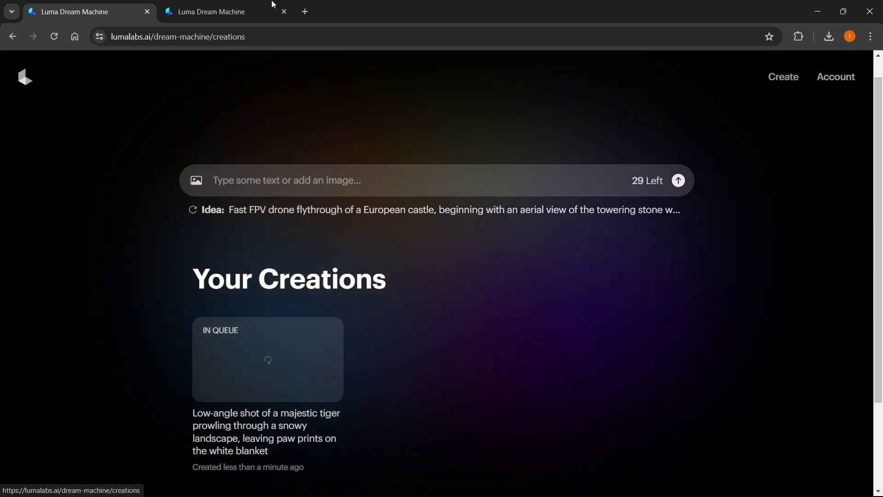
pyautogui.click(207, 11)
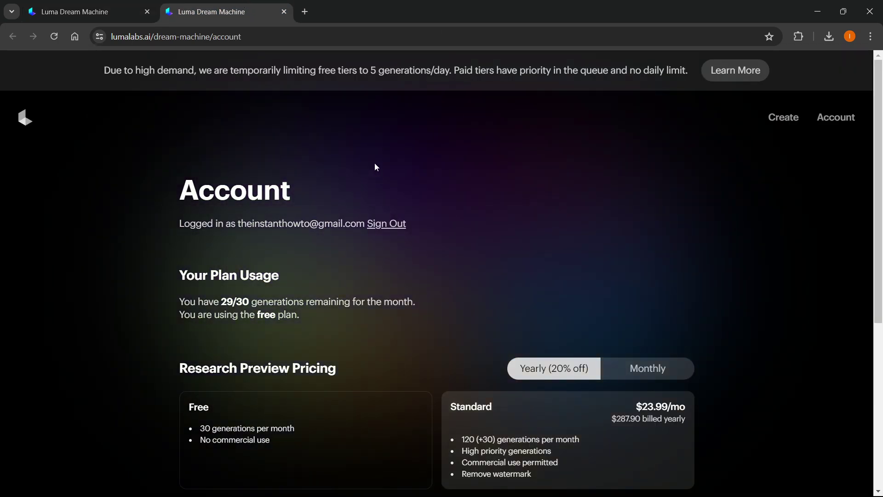
pyautogui.scroll(-4, 339, 226)
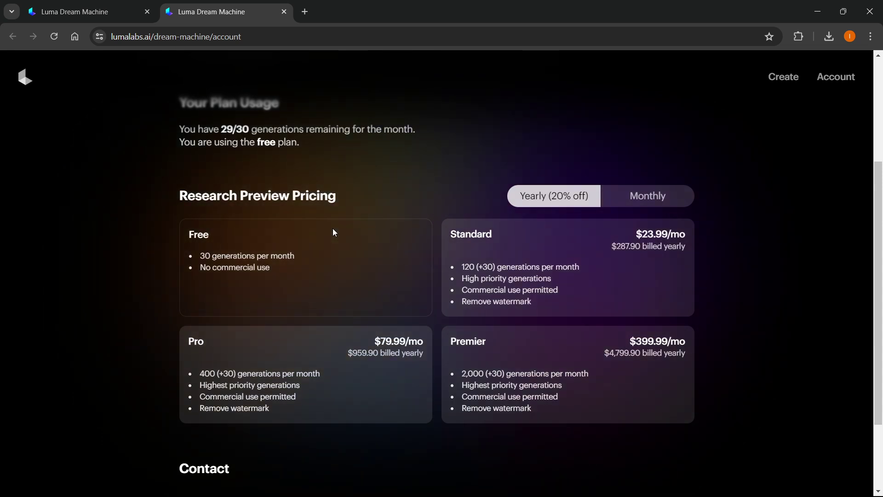
pyautogui.scroll(1, 332, 228)
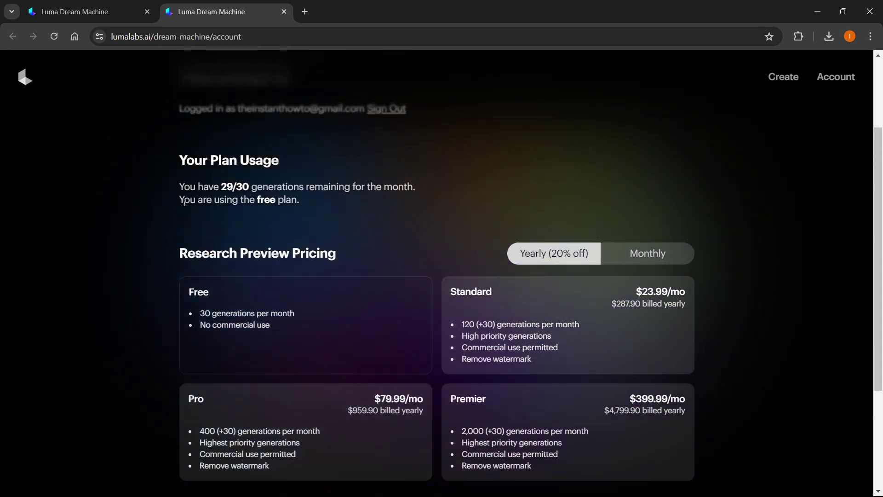
pyautogui.moveTo(202, 205); pyautogui.dragTo(305, 207)
pyautogui.click(294, 211)
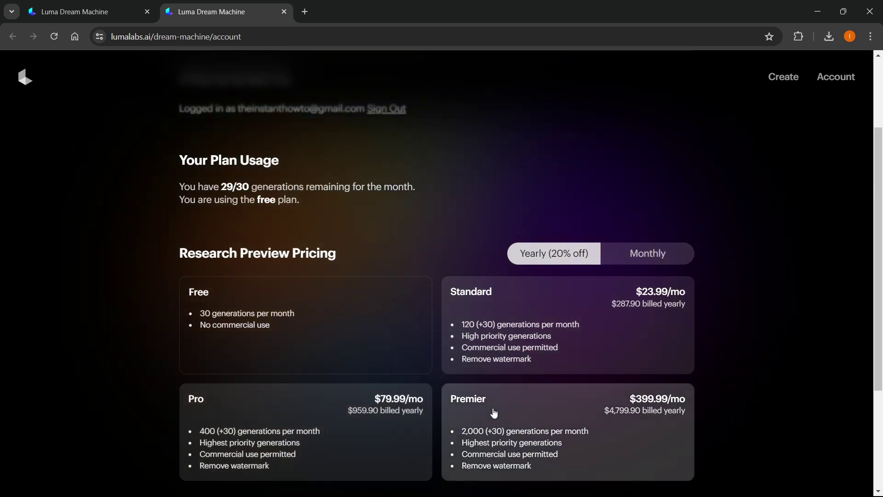
pyautogui.scroll(1, 379, 306)
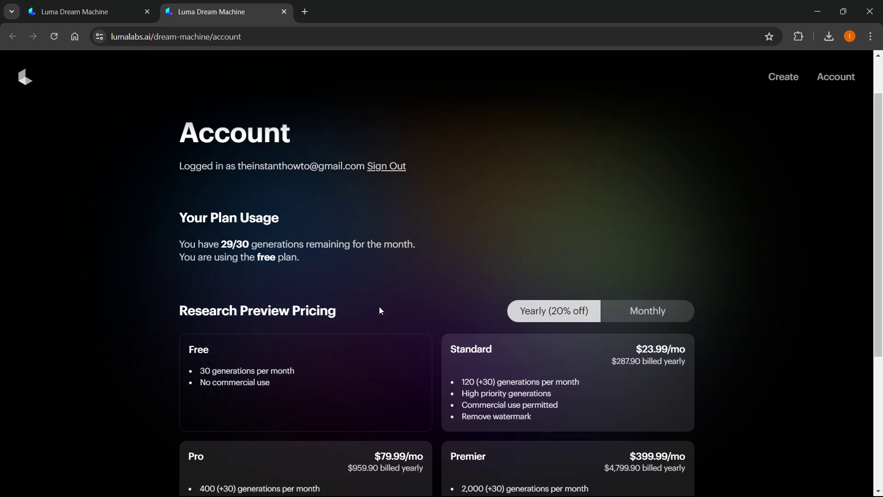
pyautogui.scroll(-3, 483, 380)
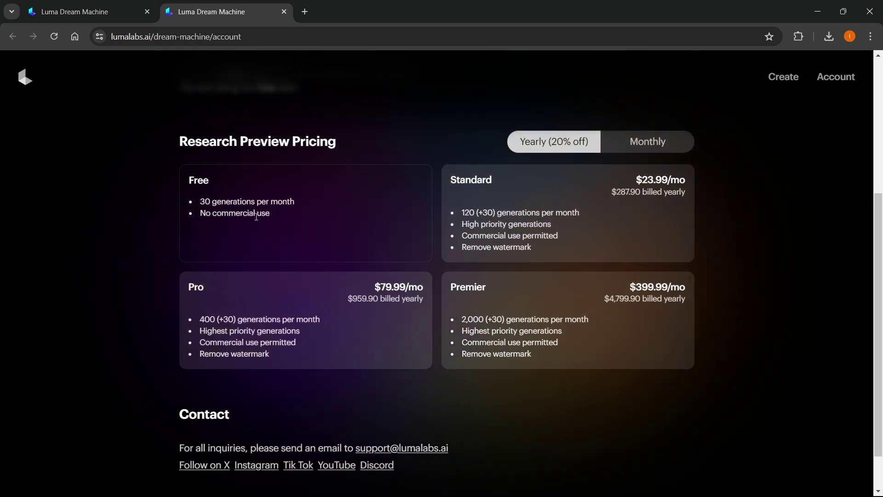
pyautogui.scroll(1, 377, 216)
pyautogui.scroll(-1, 458, 228)
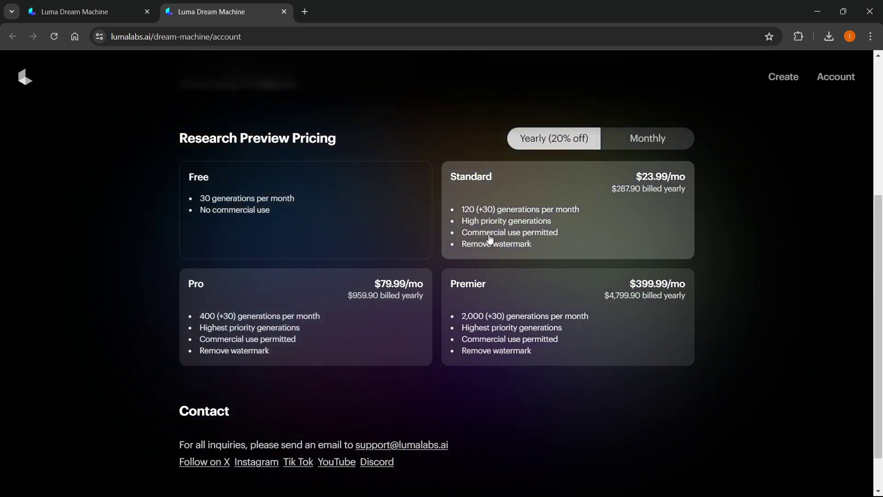
pyautogui.scroll(1, 371, 216)
# Switch back to the Creations tab showing the queued tiger video.
pyautogui.click(122, 9)
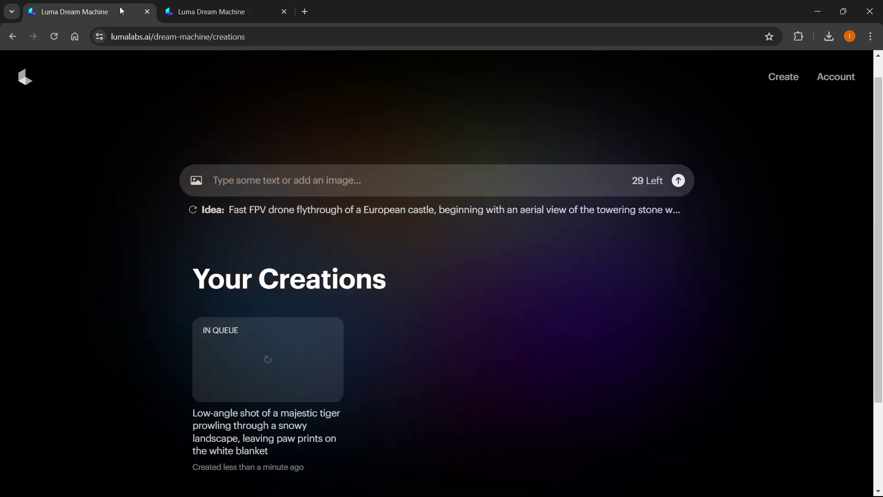
pyautogui.scroll(-2, 265, 298)
pyautogui.scroll(1, 205, 268)
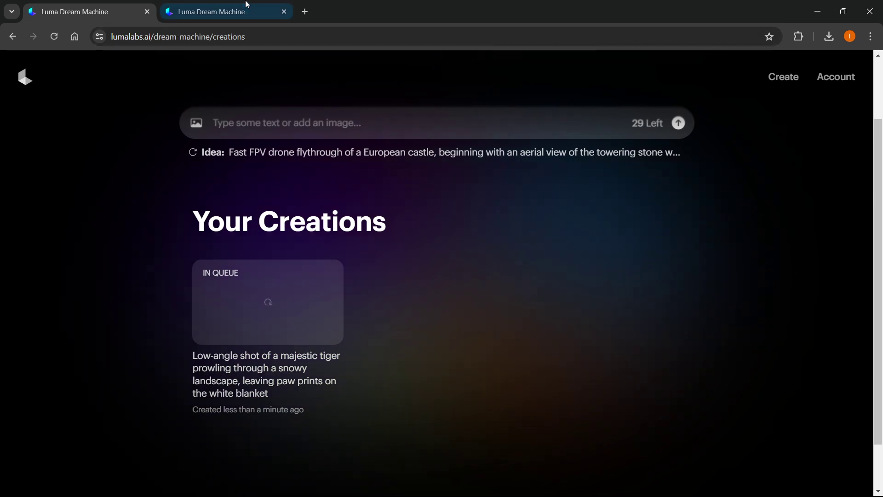
# Close the Account pricing tab, leaving only the Creations page.
pyautogui.click(284, 11)
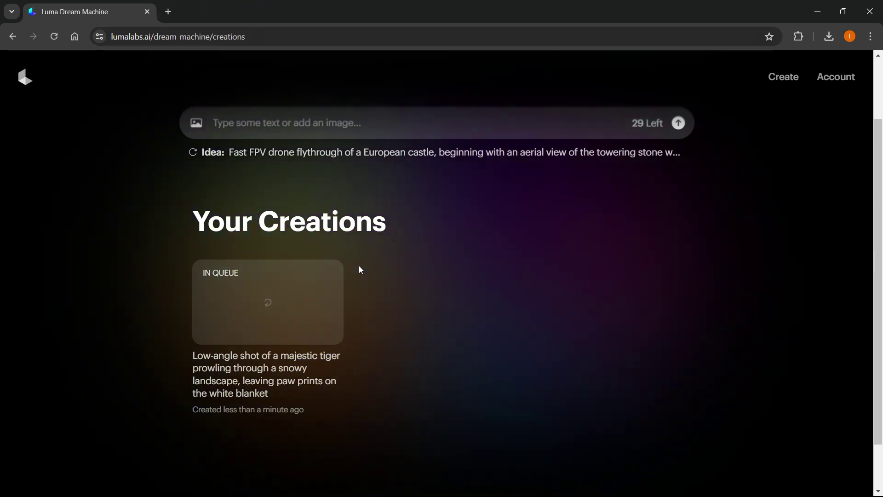
pyautogui.scroll(1, 361, 269)
pyautogui.scroll(-1, 353, 313)
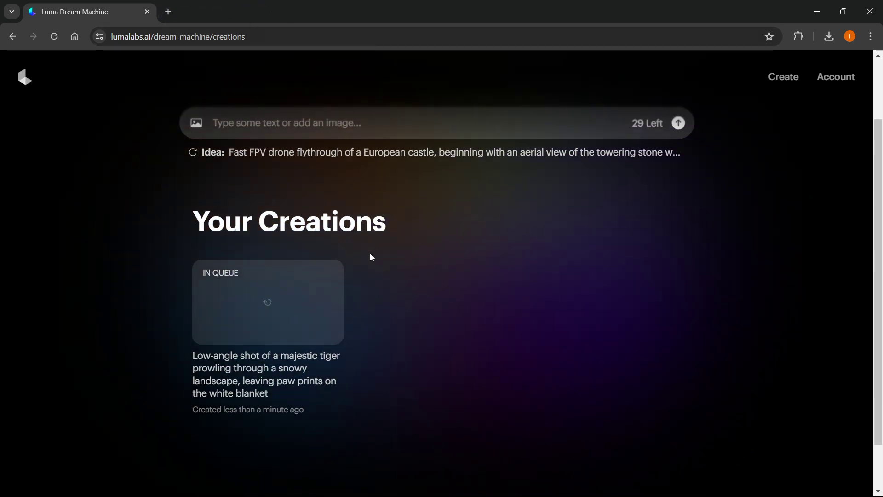